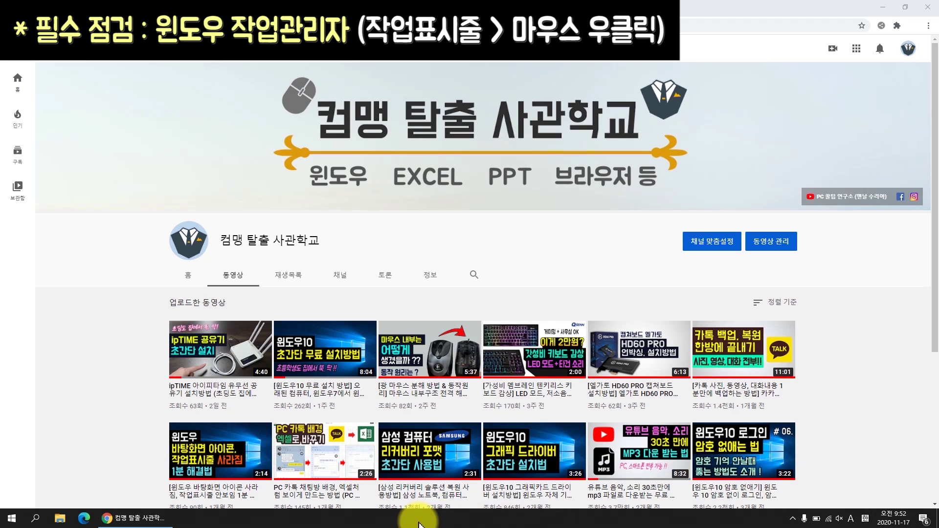
# Open the Windows Task Manager (작업 관리자)
pyautogui.rightClick(393, 519)
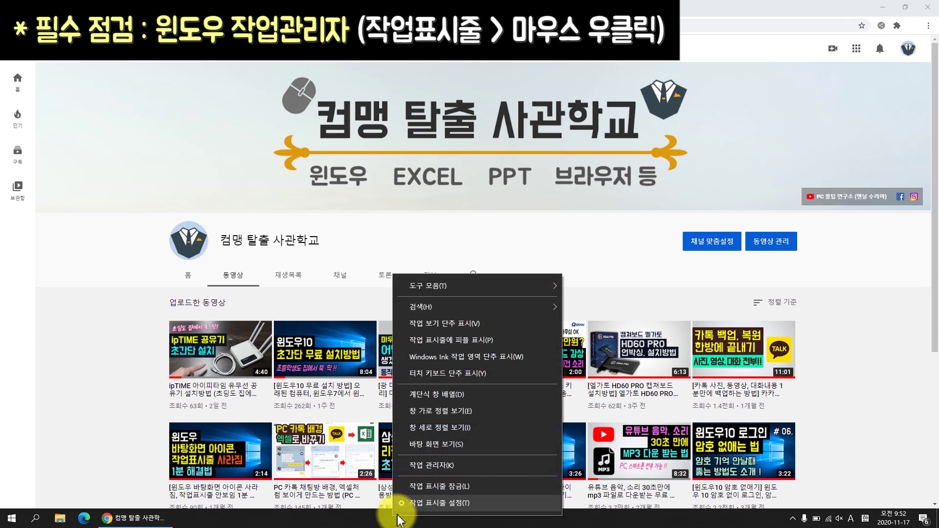
pyautogui.click(460, 472)
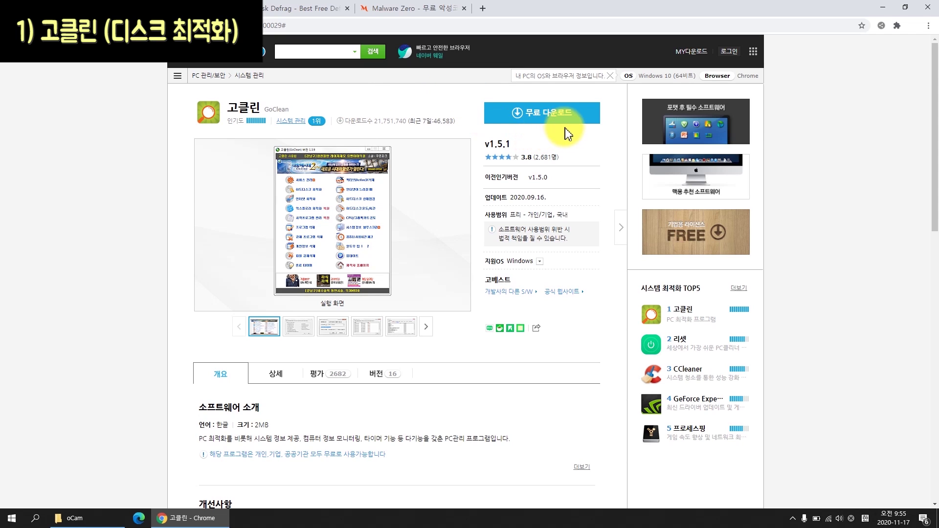
# Download the free GoClean (고클린) v1.5.1 installer, gocleansetup151.exe, from its Naver Software page
pyautogui.click(546, 119)
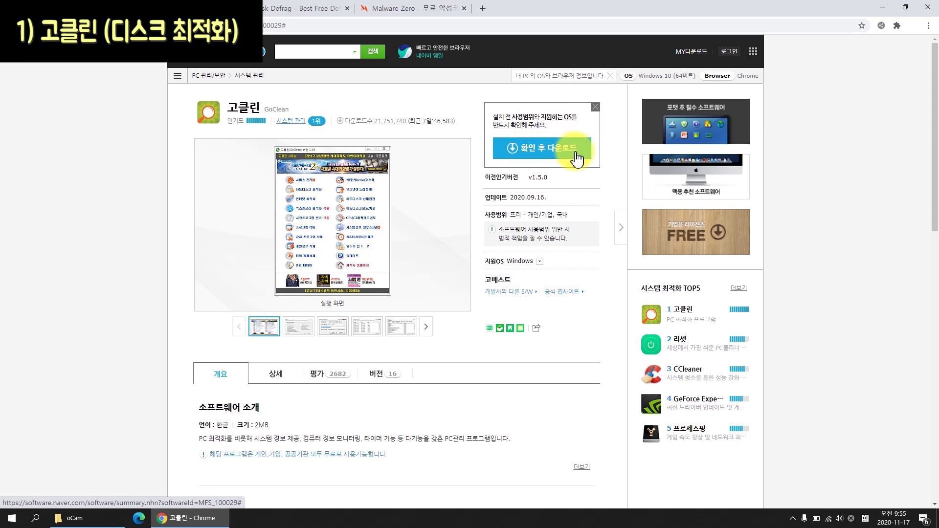
pyautogui.click(576, 154)
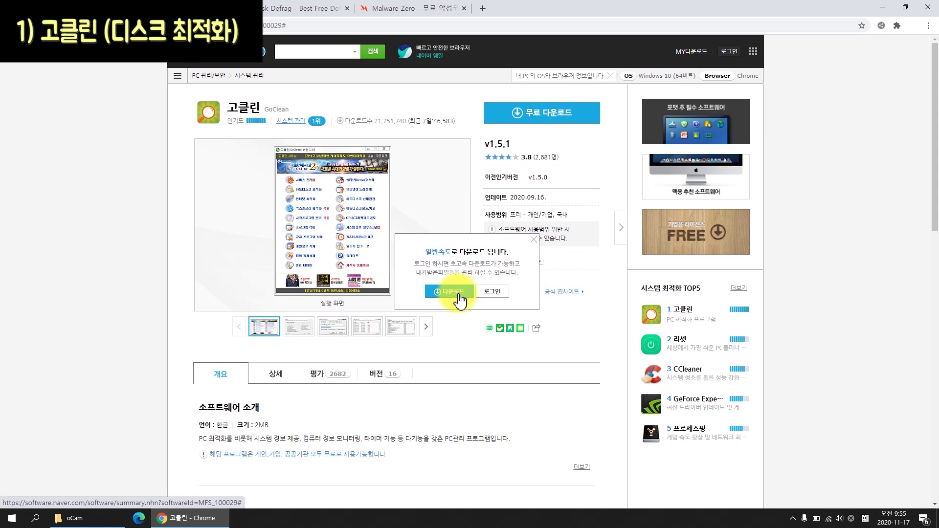
pyautogui.click(459, 296)
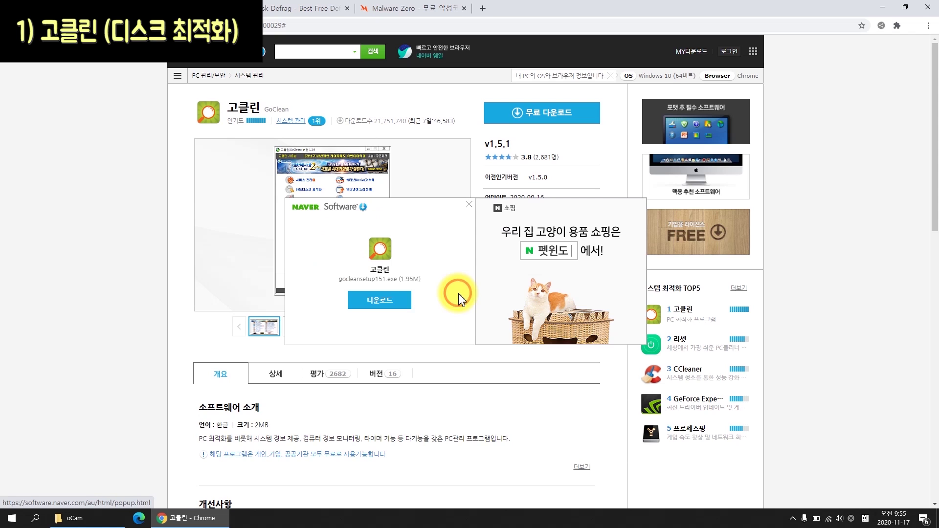
pyautogui.click(384, 306)
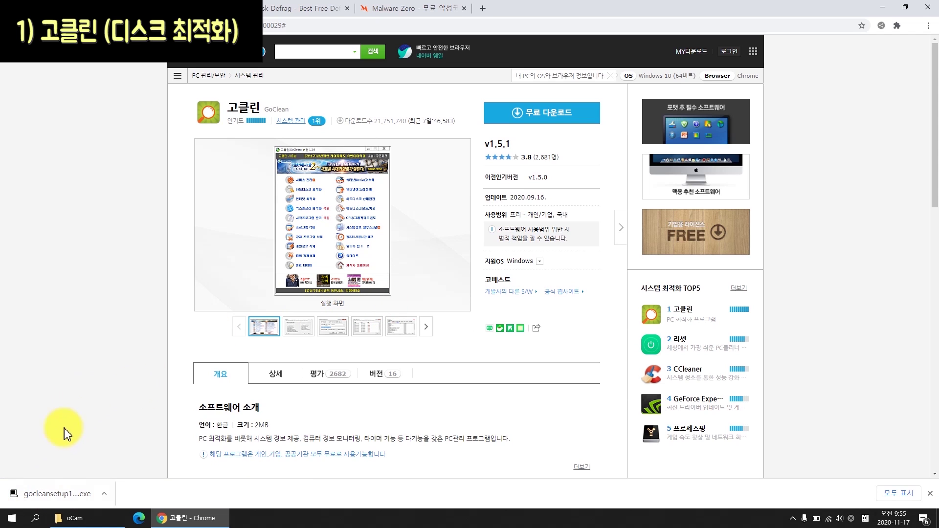
# Install GoClean V1.5.1 with the default components in C:\Program Files (x86)\GoClean, accepting the license agreement and launching it on finish
pyautogui.click(57, 496)
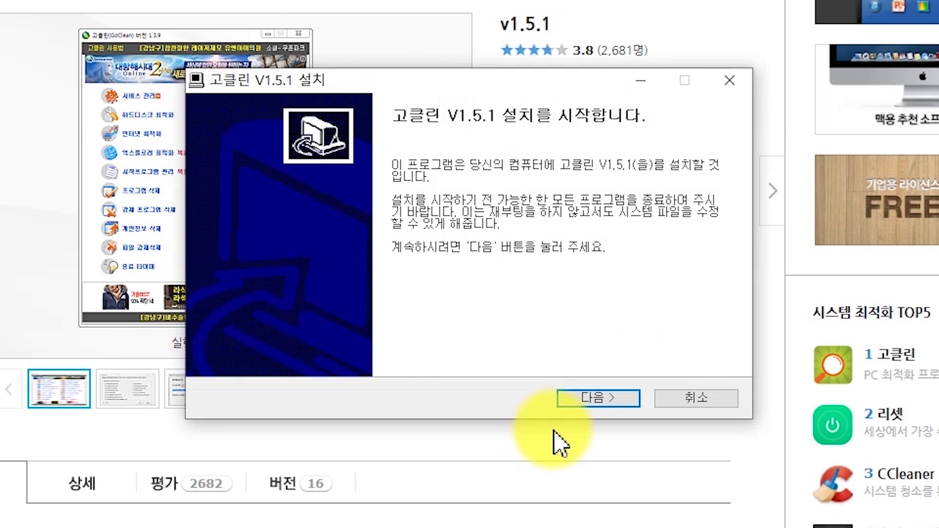
pyautogui.click(593, 398)
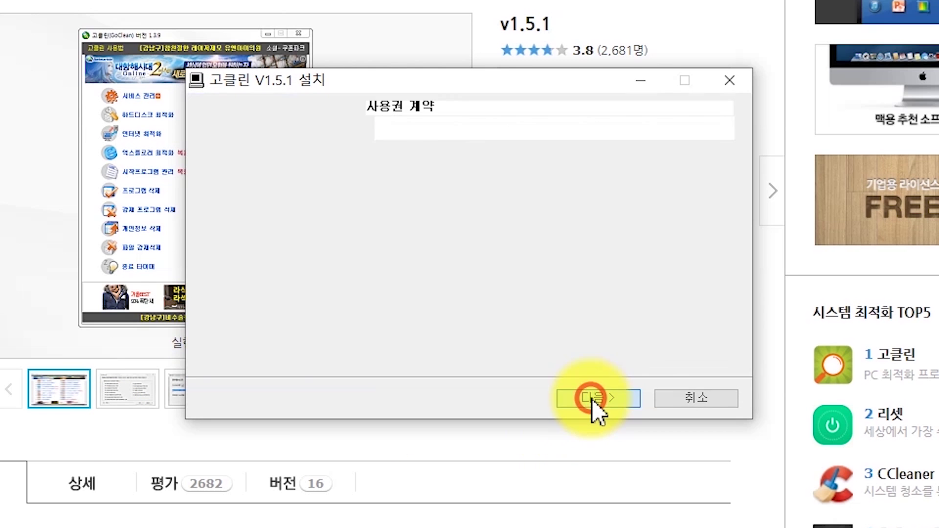
pyautogui.click(243, 357)
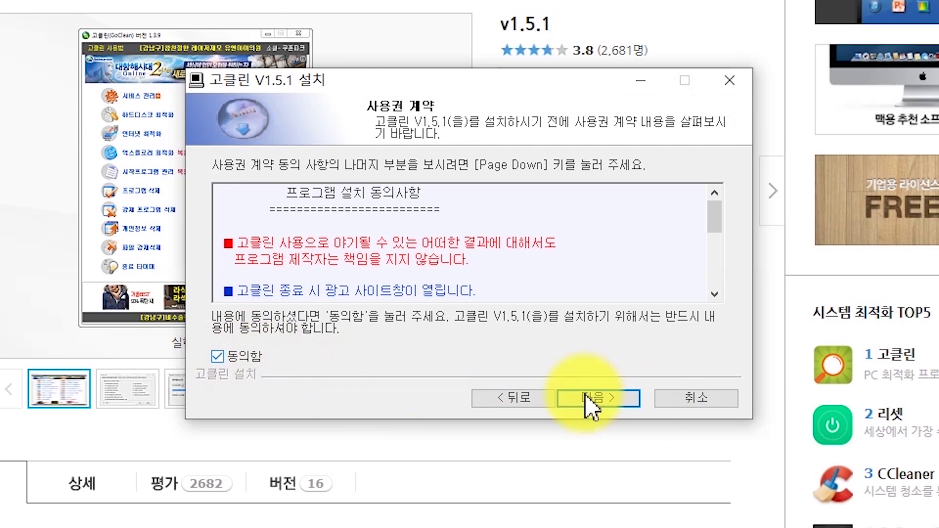
pyautogui.click(603, 402)
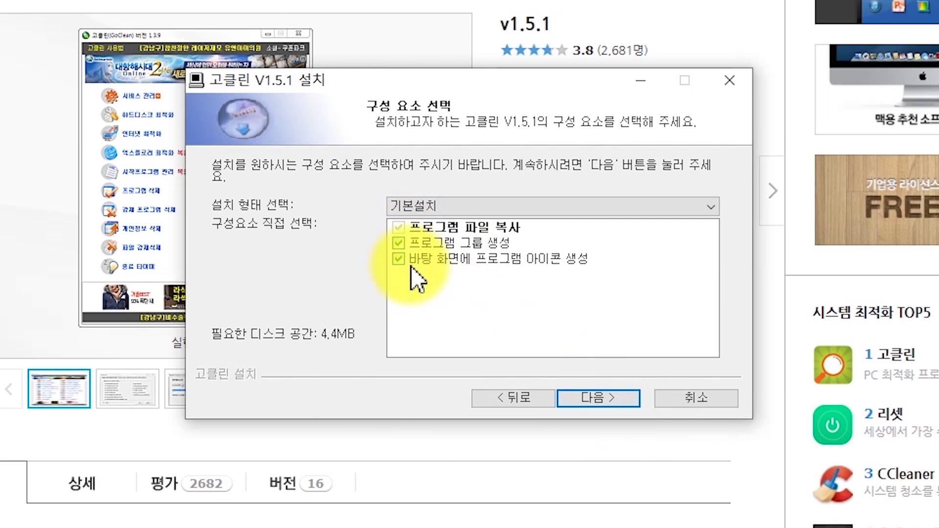
pyautogui.click(617, 399)
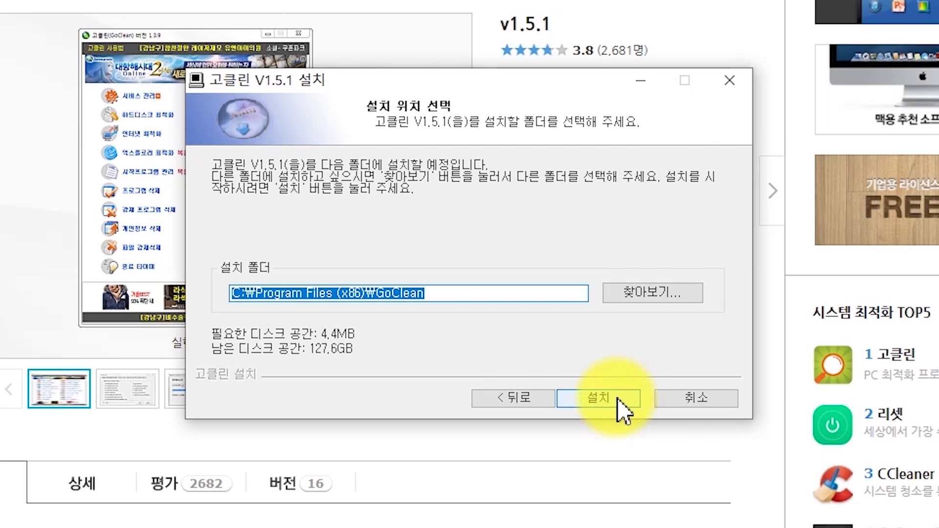
pyautogui.click(617, 399)
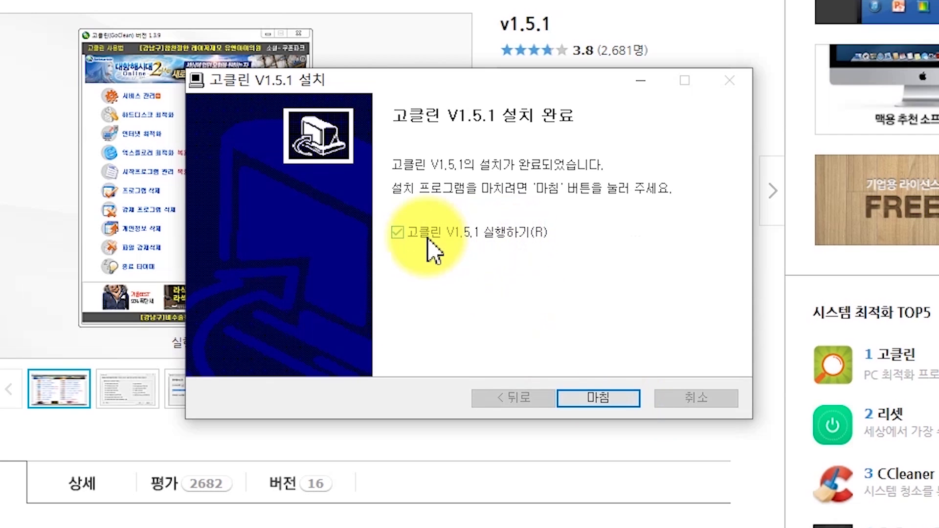
pyautogui.click(617, 398)
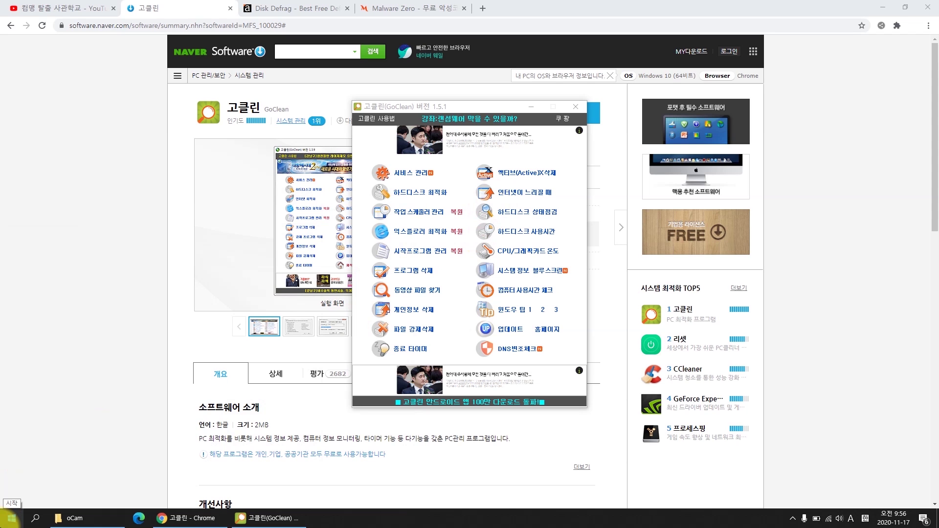
# Search Windows for the installed 고클린 app, then return to its open window
pyautogui.click(12, 519)
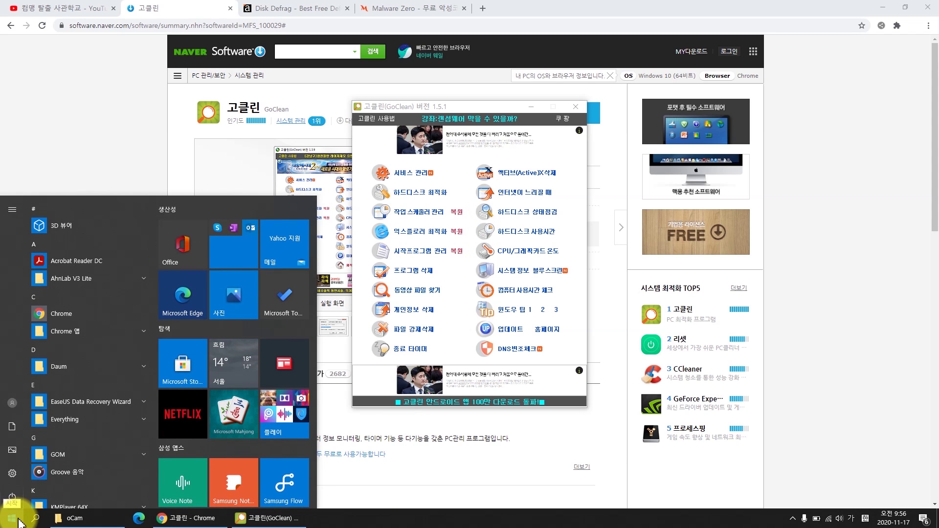
pyautogui.write('고클린')
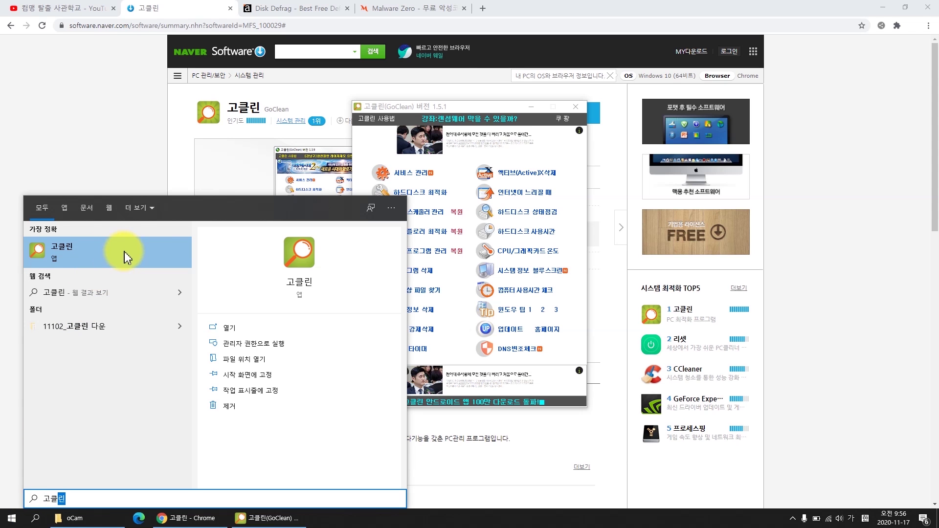
pyautogui.click(496, 111)
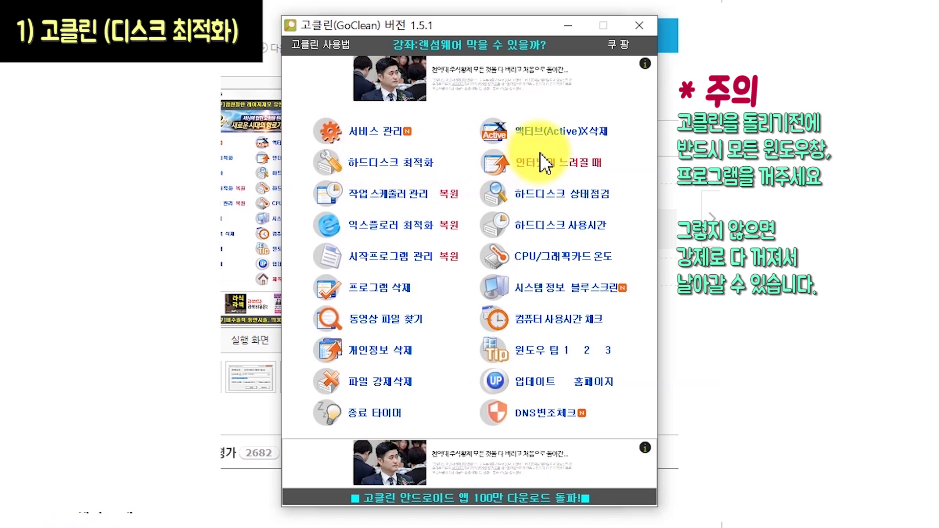
# Run GoClean's hard disk optimization (하드디스크 최적화), delete all the unnecessary files it finds, and close the tool
pyautogui.click(415, 159)
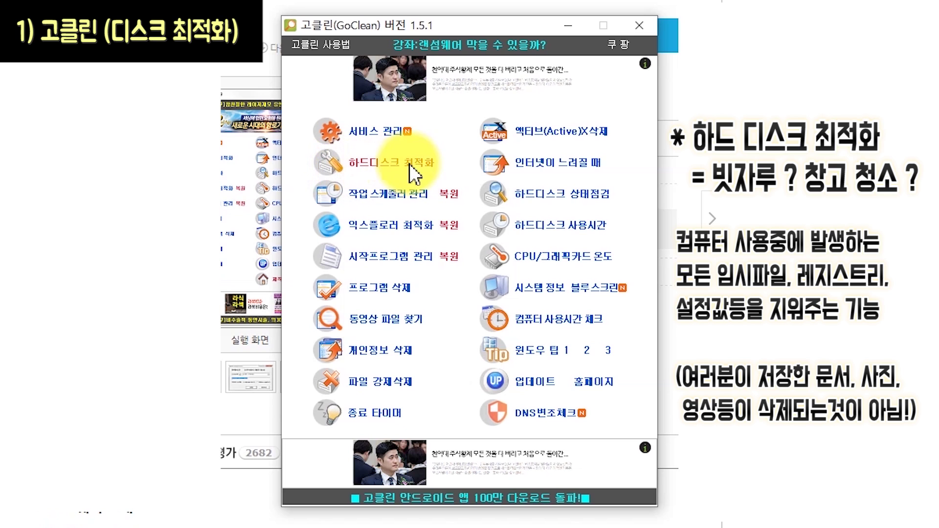
pyautogui.click(394, 165)
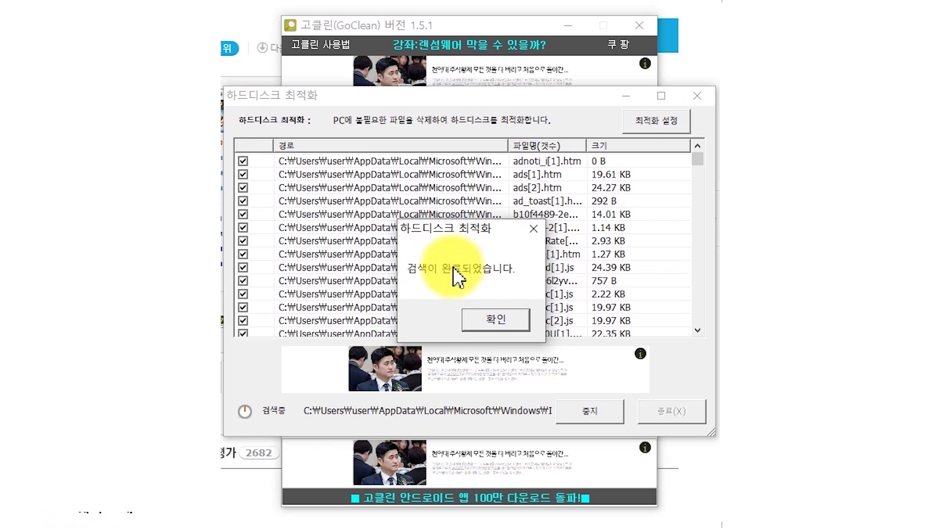
pyautogui.click(495, 325)
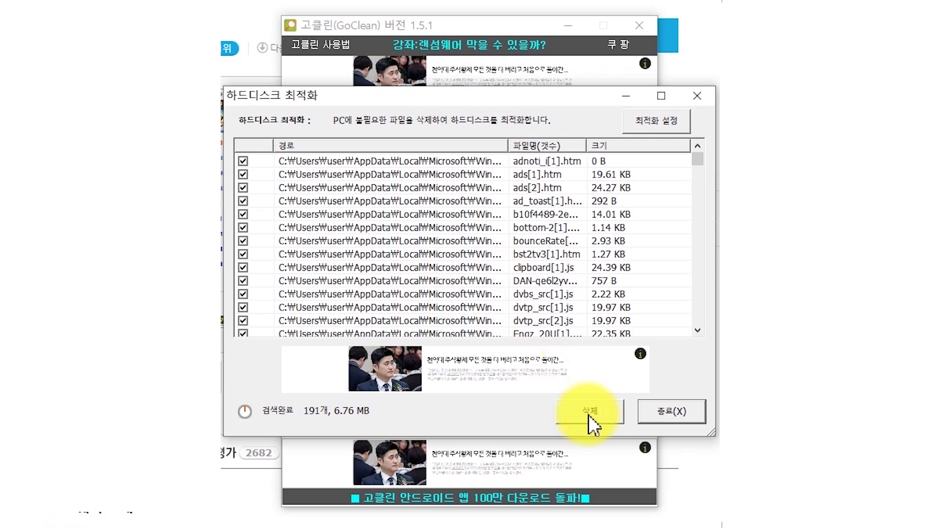
pyautogui.click(589, 412)
pyautogui.click(486, 323)
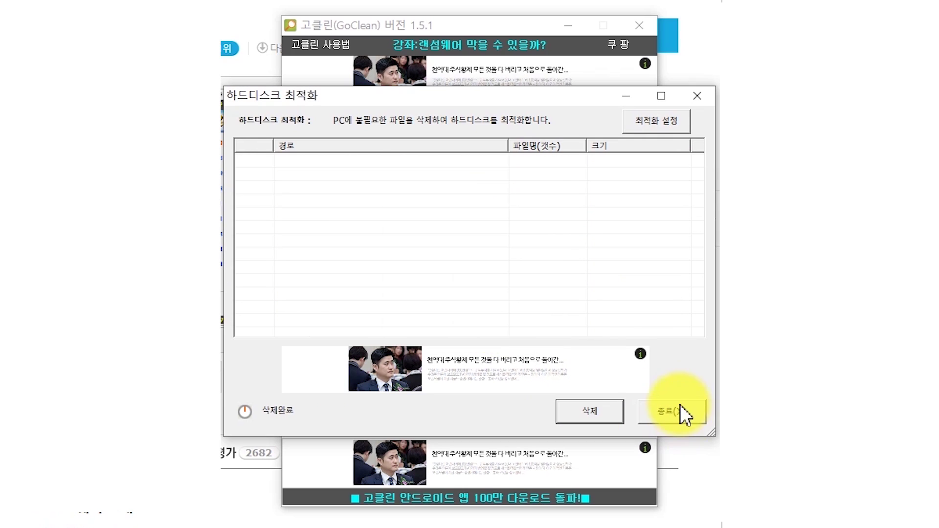
pyautogui.click(673, 409)
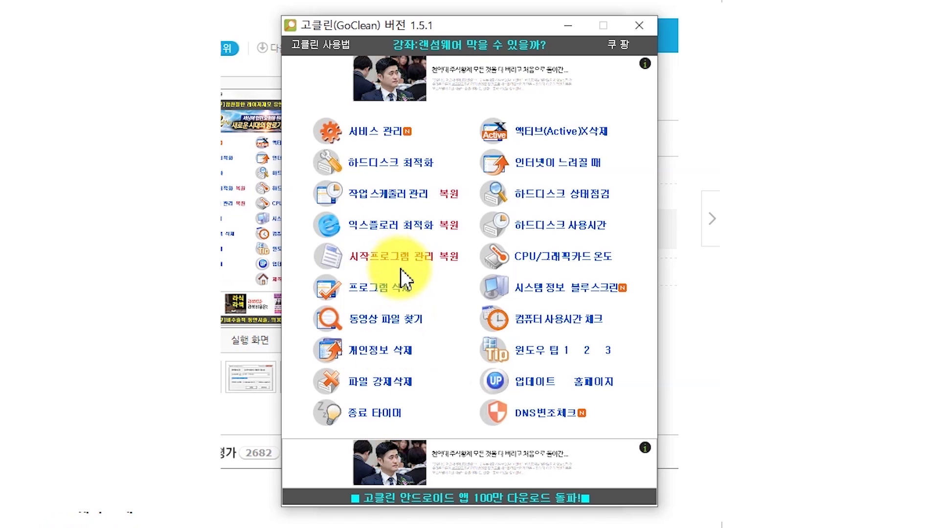
# Remove KakaoTalk from the startup programs in 시작프로그램 관리, confirm the deletion, and close the manager
pyautogui.click(418, 261)
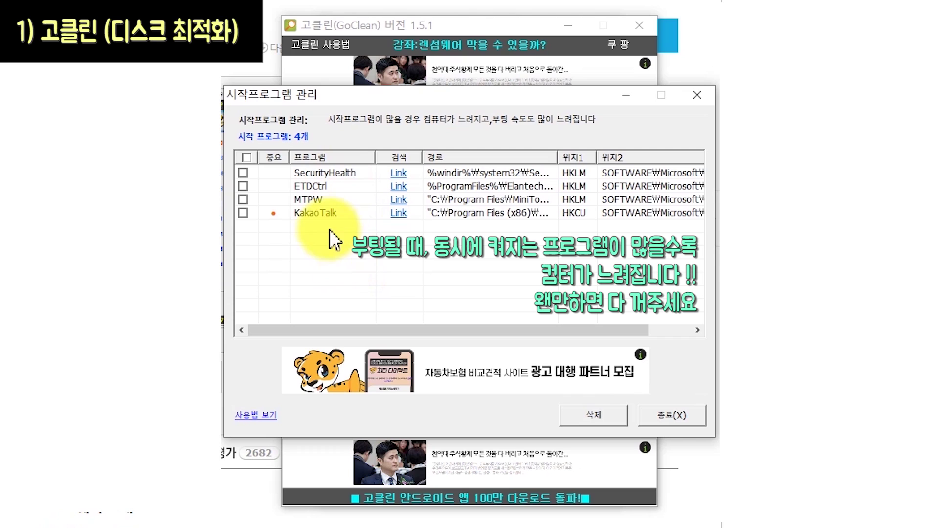
pyautogui.click(320, 215)
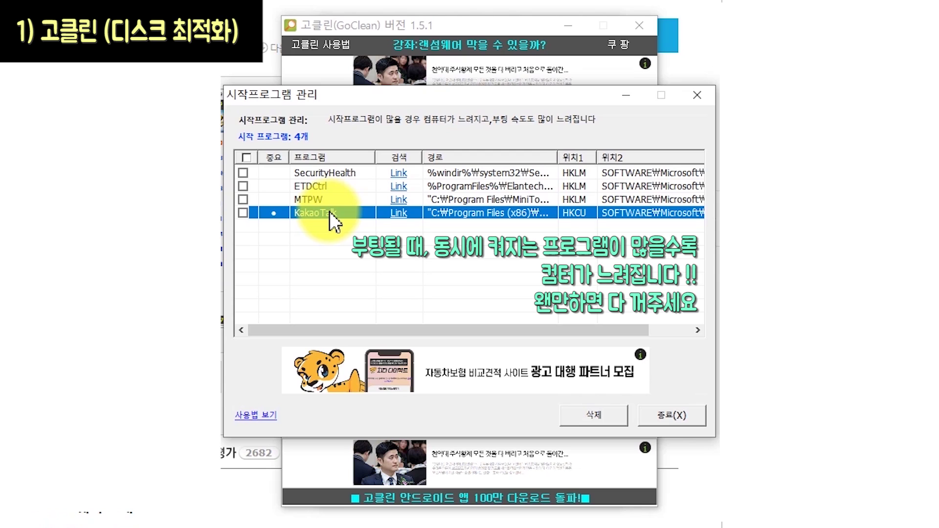
pyautogui.click(343, 289)
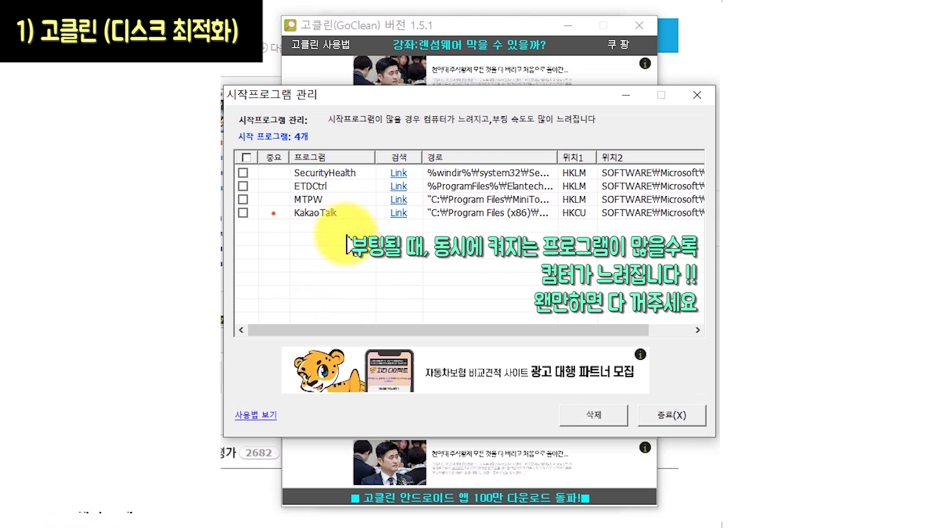
pyautogui.click(242, 213)
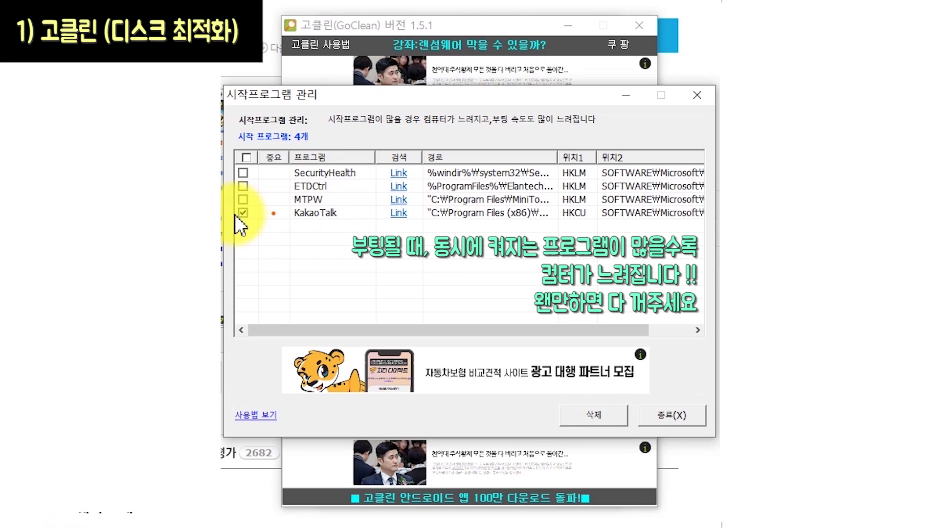
pyautogui.click(594, 416)
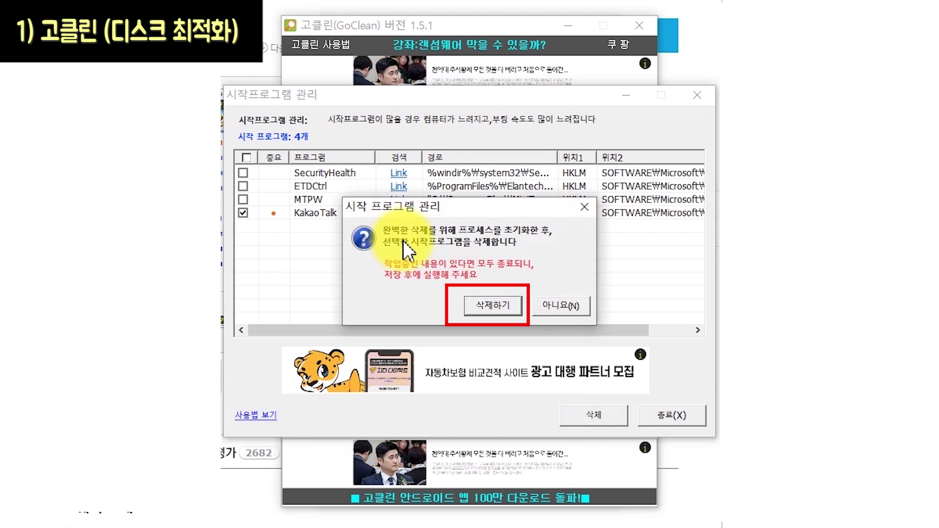
pyautogui.press('Return')
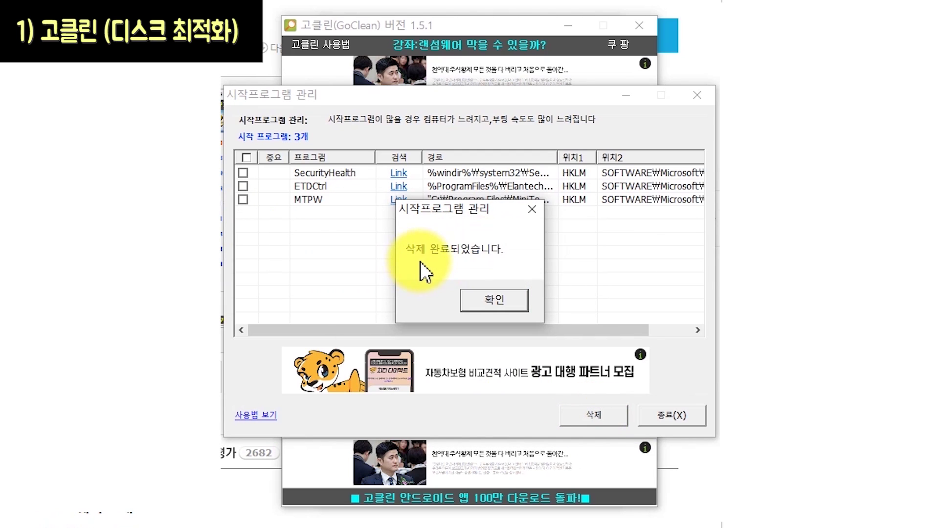
pyautogui.click(494, 300)
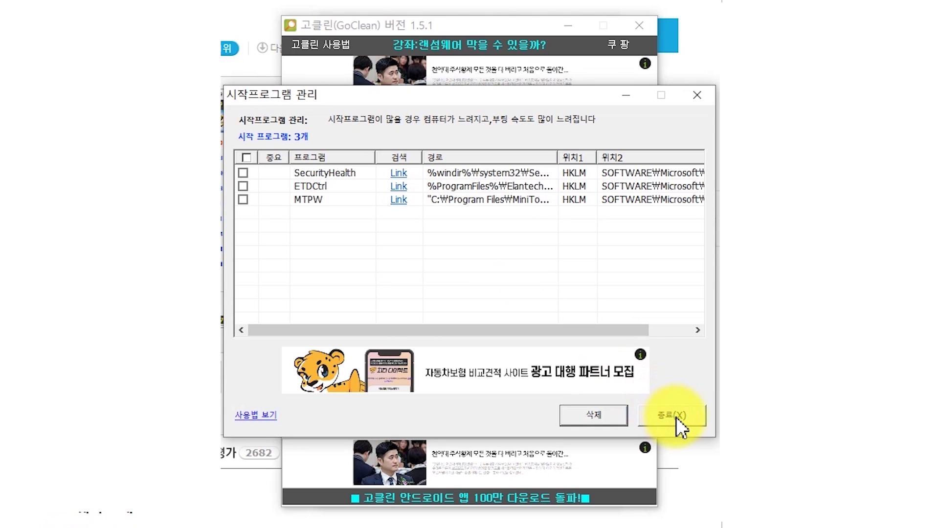
pyautogui.click(693, 418)
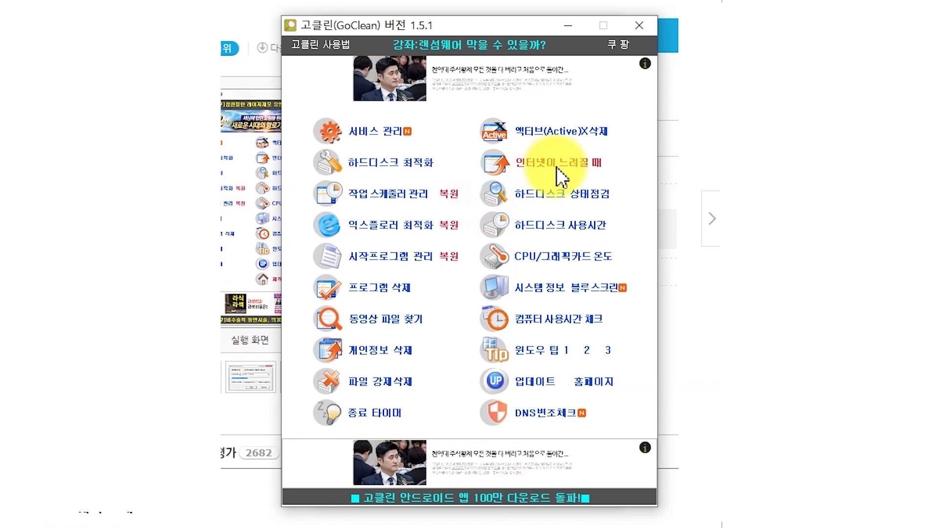
# Run the Windows process reset (윈도우즈 프로세스 초기화) from 인터넷이 느려질 때 and close its dialog
pyautogui.click(573, 164)
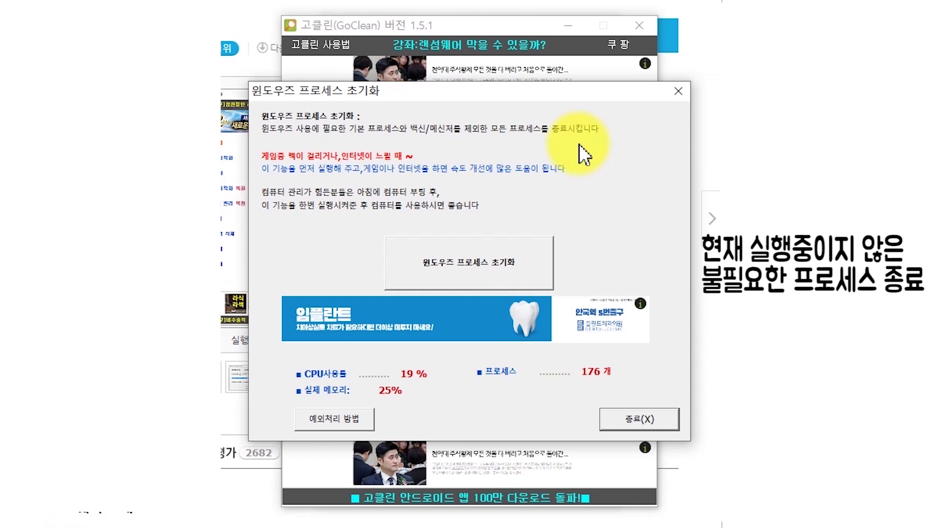
pyautogui.click(554, 158)
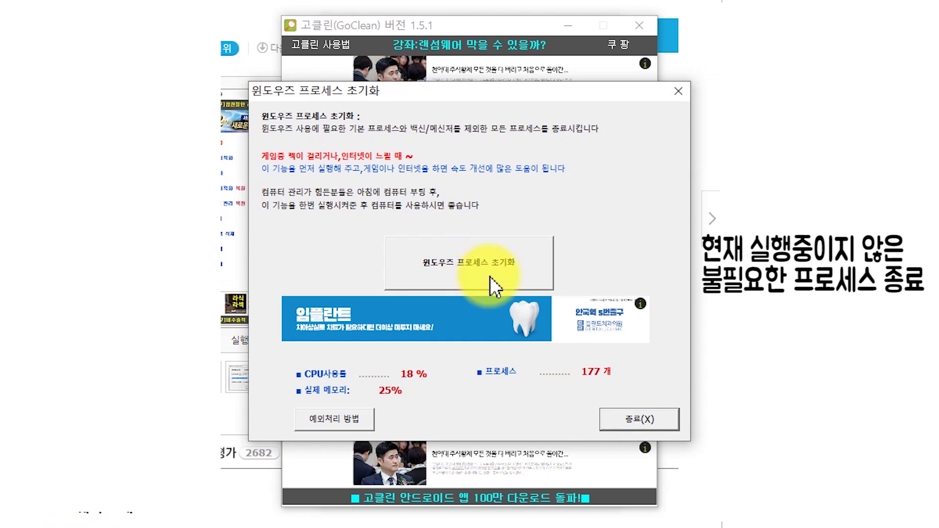
pyautogui.click(507, 276)
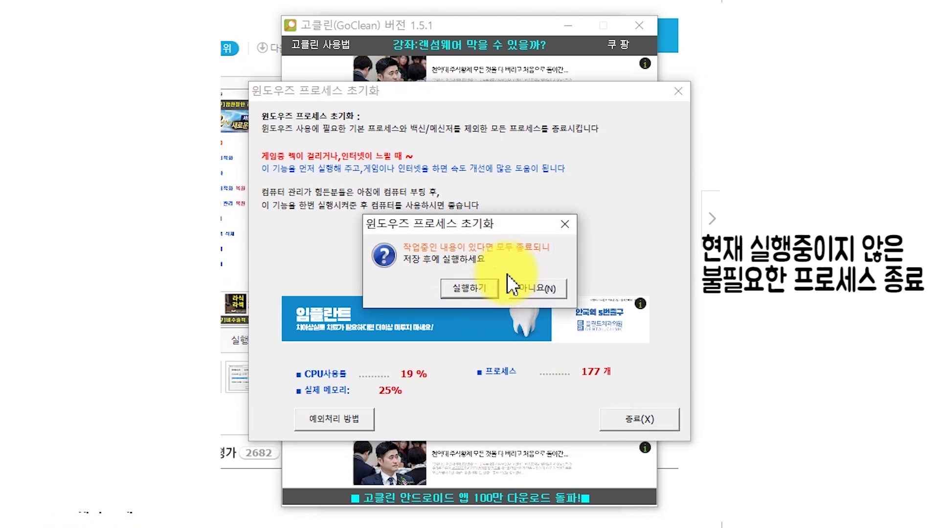
pyautogui.click(470, 296)
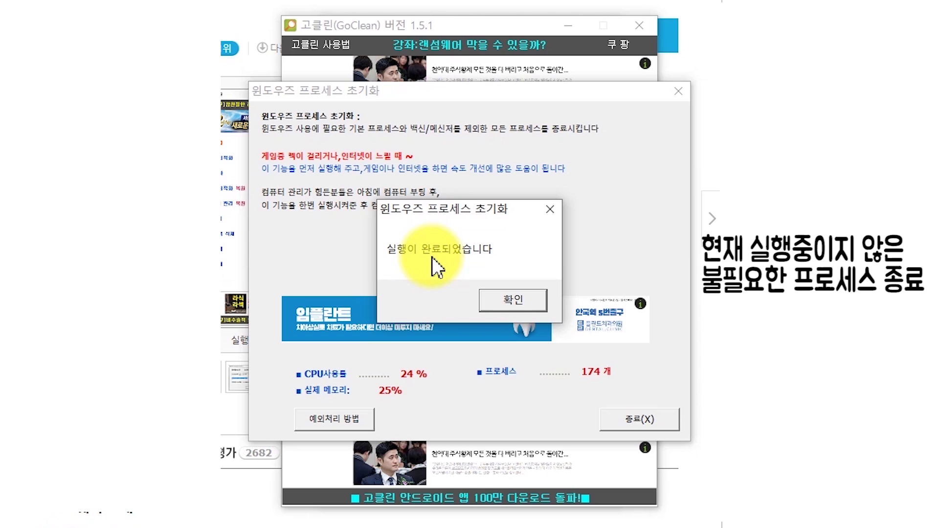
pyautogui.click(525, 304)
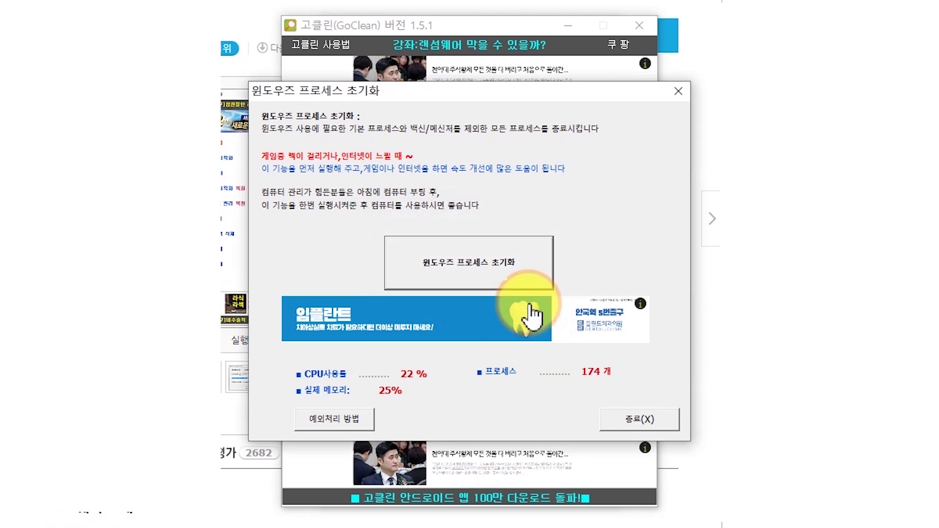
pyautogui.click(656, 424)
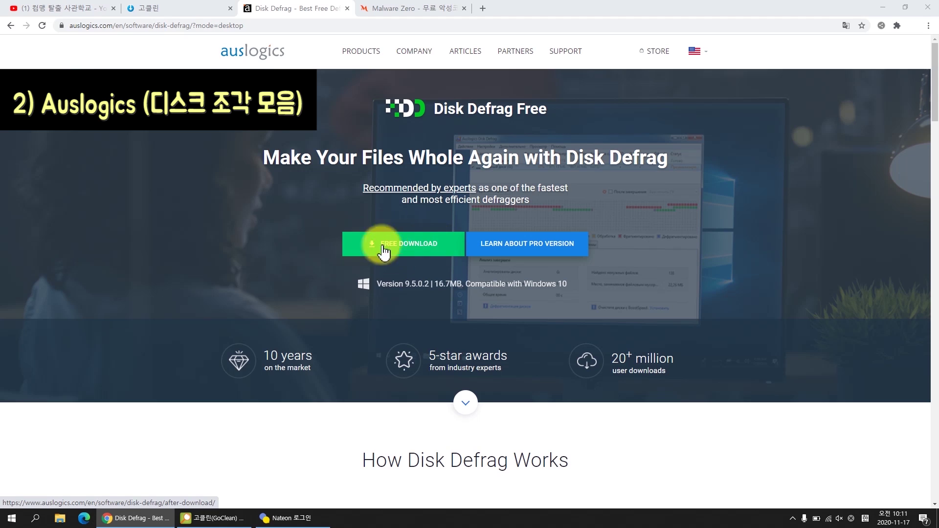
# Download the free version of Auslogics Disk Defrag and keep the installer despite the harmful-file warning
pyautogui.click(424, 254)
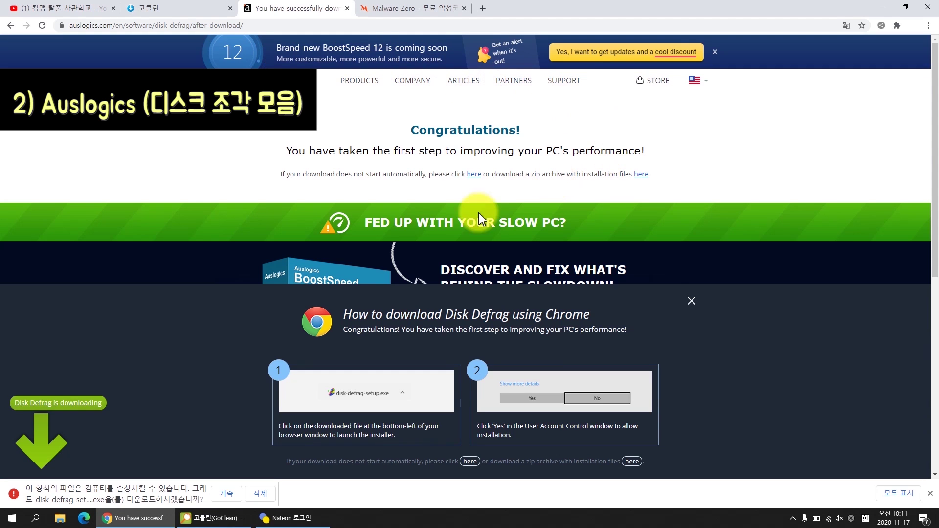
pyautogui.click(225, 498)
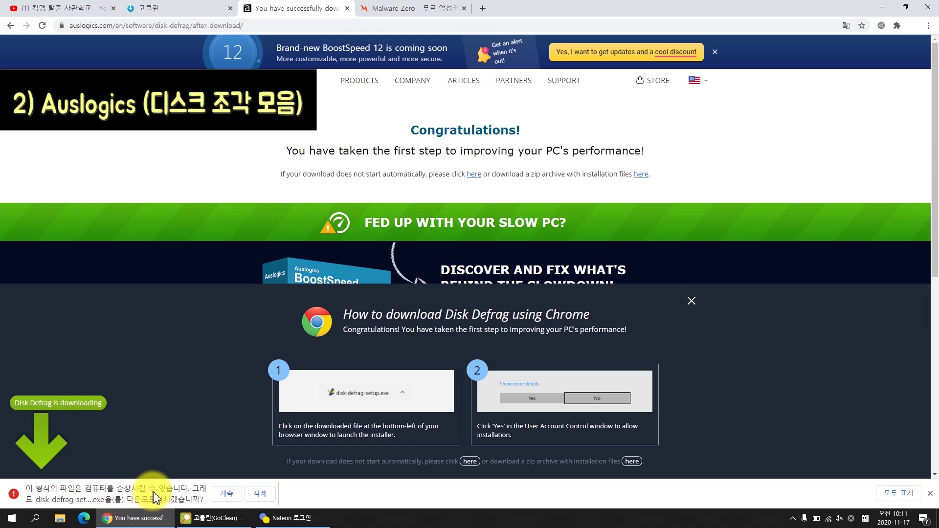
pyautogui.click(232, 499)
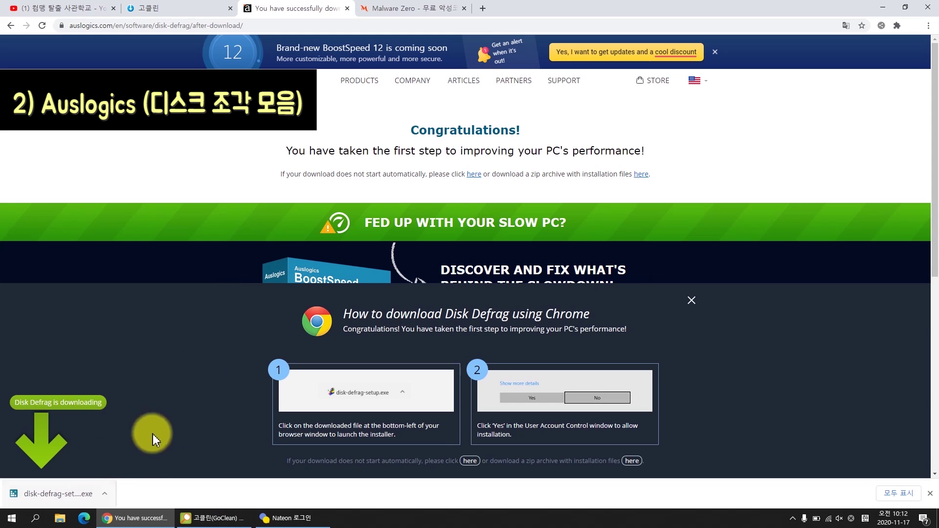
# Run disk-defrag-setup.exe, install Disk Defrag 9 with the default options, and finish with Launch Disk Defrag enabled
pyautogui.click(50, 497)
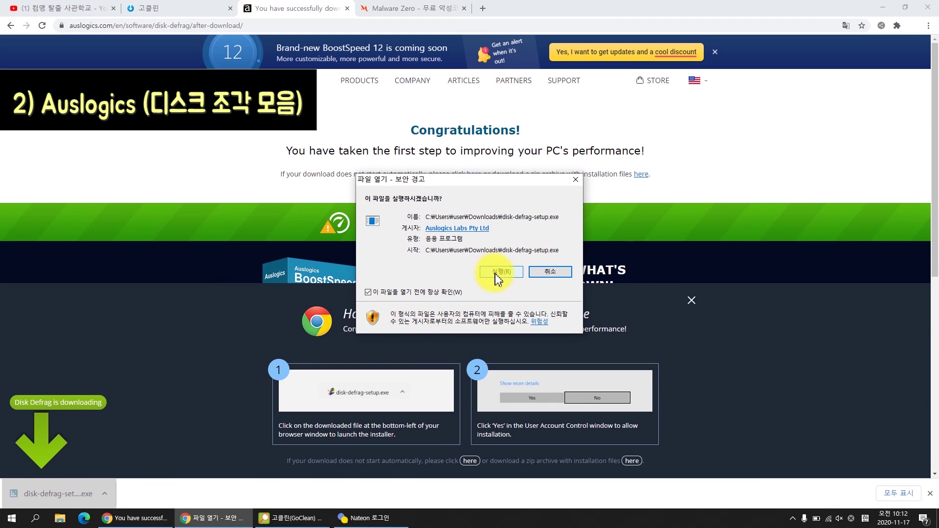
pyautogui.click(509, 275)
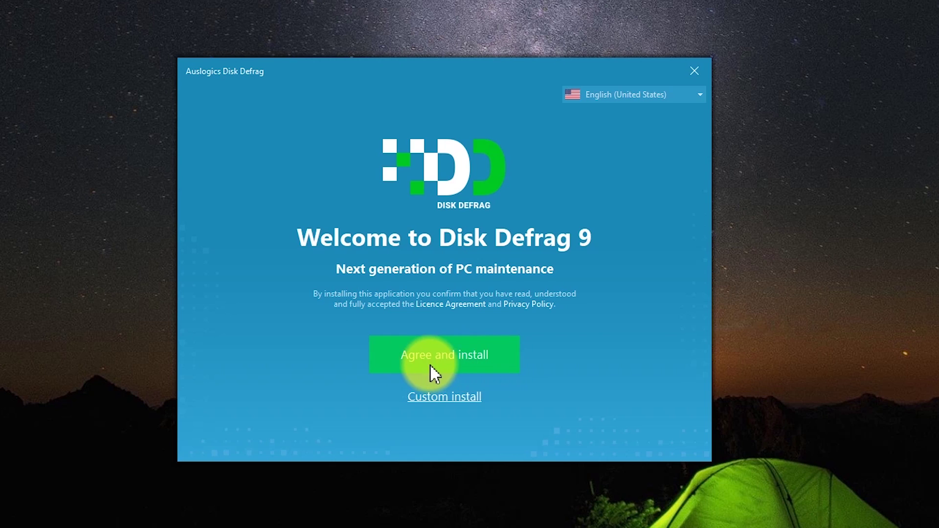
pyautogui.click(506, 365)
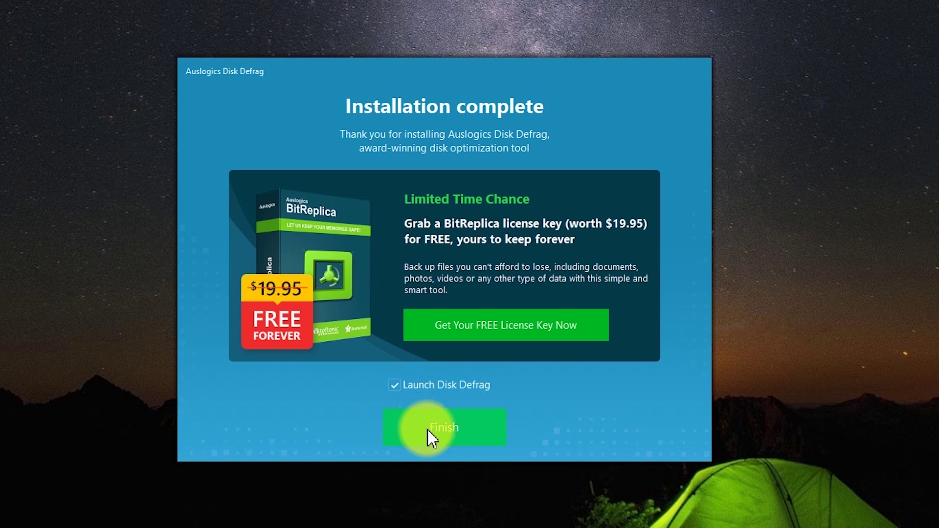
pyautogui.click(452, 429)
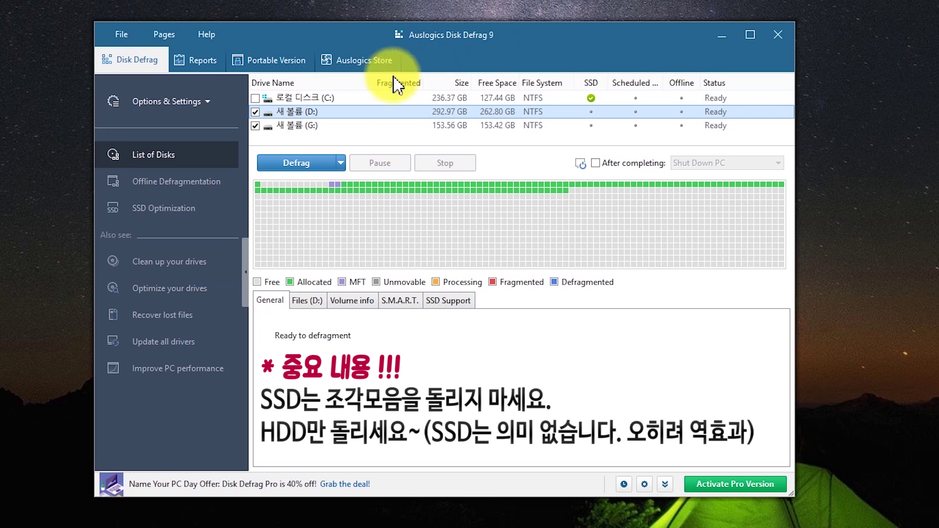
# Defragment only the HDD volumes D: and G:, leaving the SSD C: unchecked, and close the Pro version offer
pyautogui.click(331, 99)
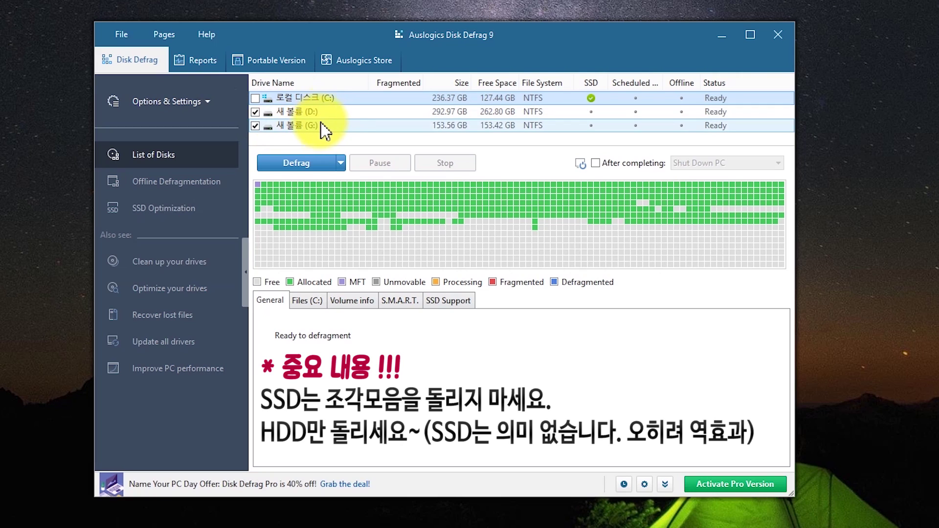
pyautogui.click(255, 125)
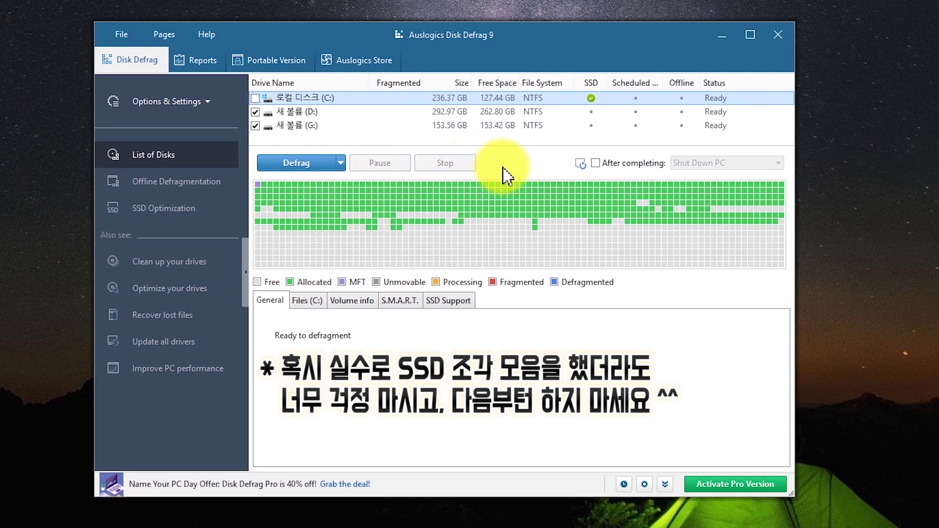
pyautogui.click(318, 166)
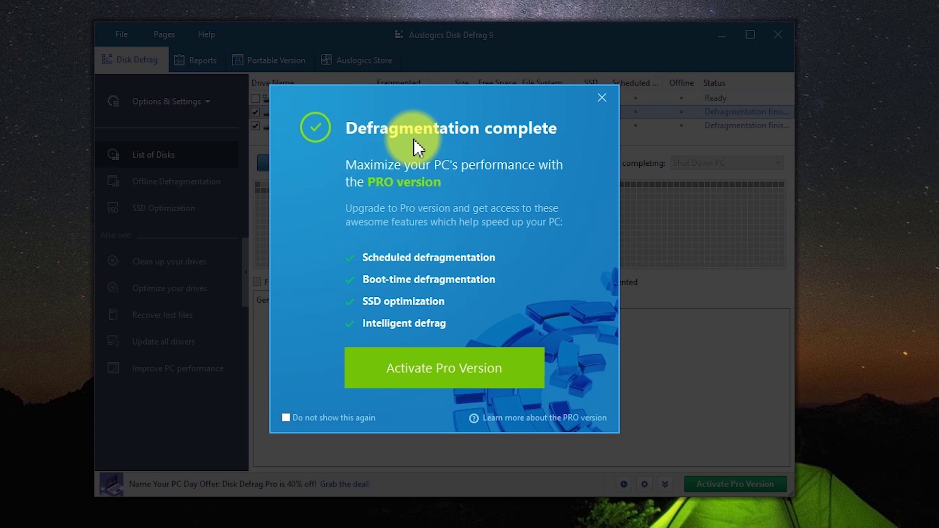
pyautogui.click(602, 98)
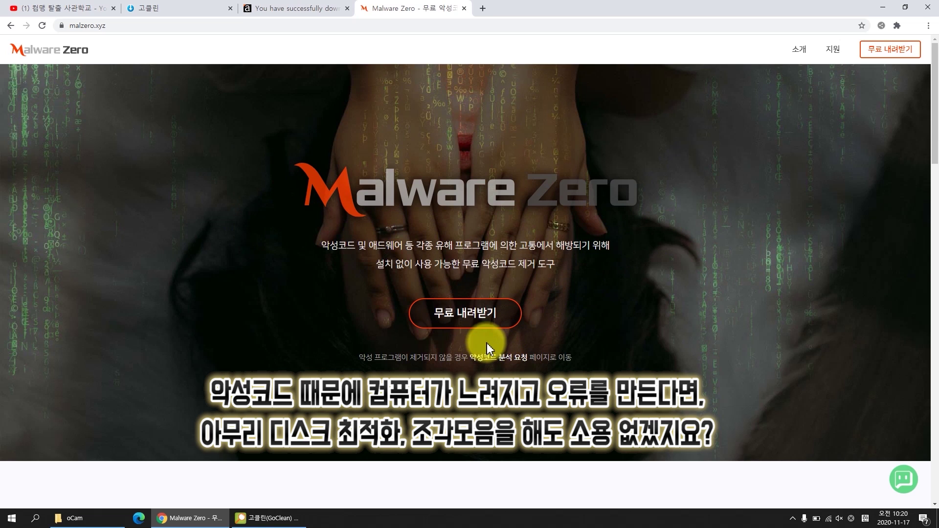
# Download MalwareZero.zip from malzero.xyz, extract it in the 다운로드 folder with 알아서 풀기, and open the extracted MalwareZero folder
pyautogui.click(307, 319)
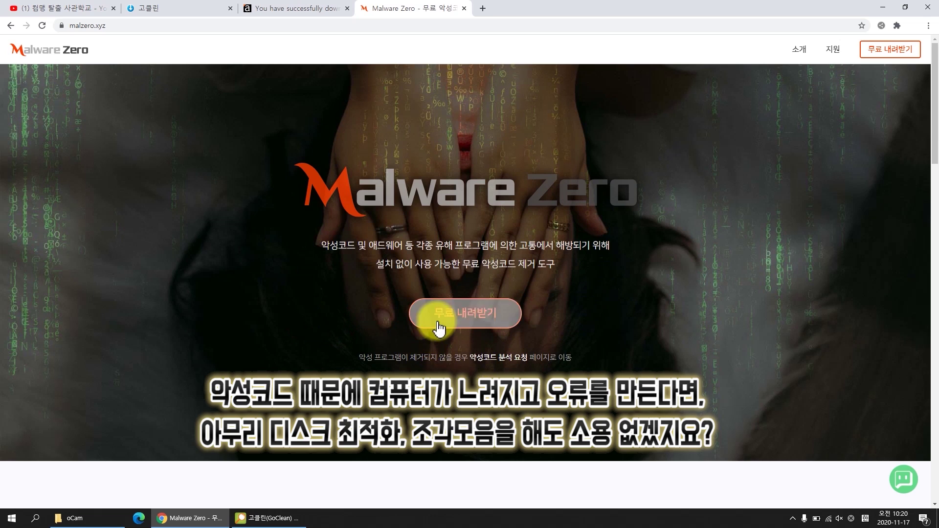
pyautogui.click(502, 322)
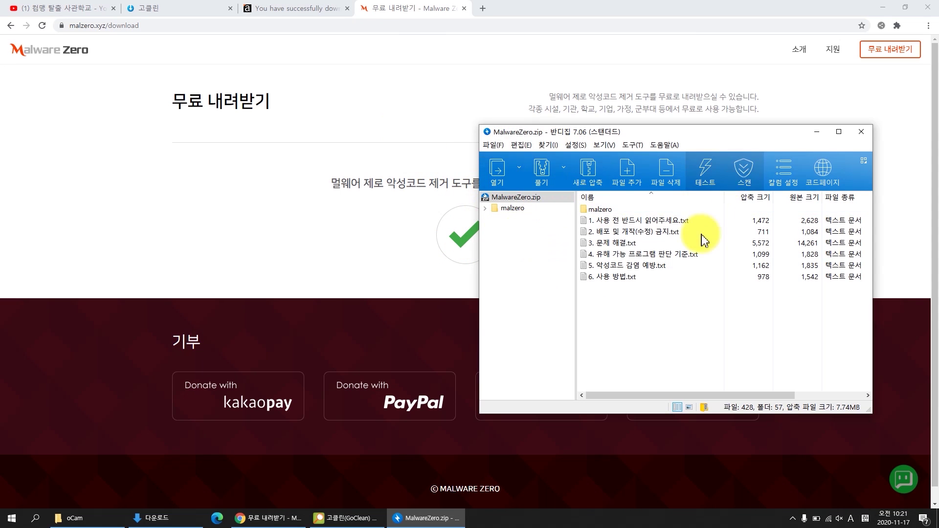
pyautogui.moveTo(226, 404)
pyautogui.click(166, 517)
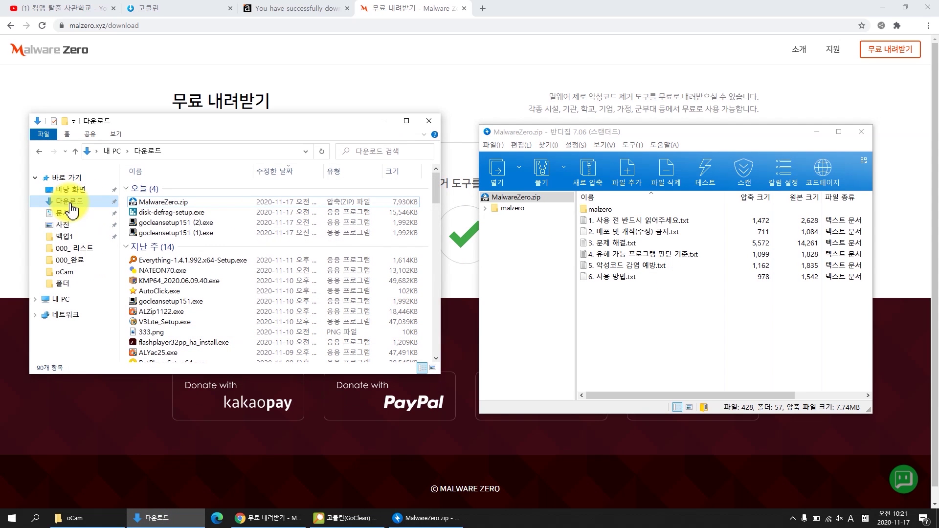
pyautogui.click(159, 203)
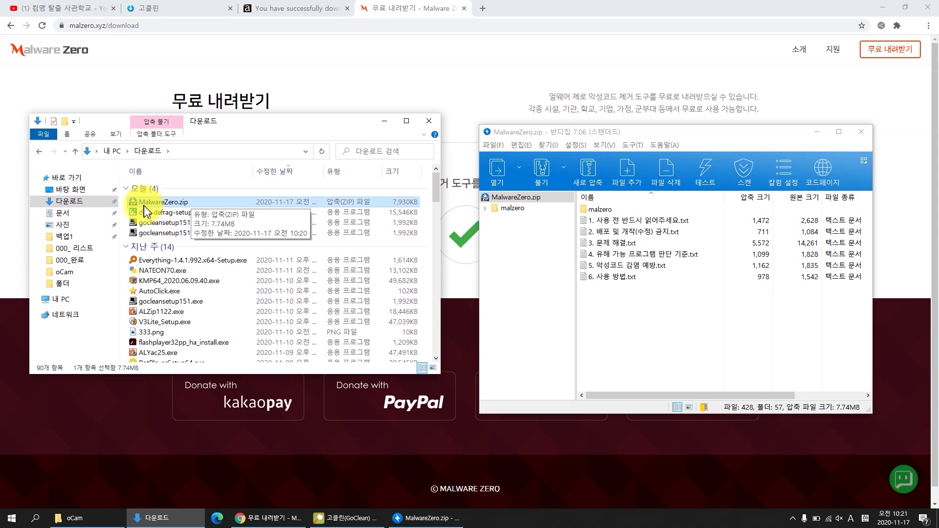
pyautogui.rightClick(171, 202)
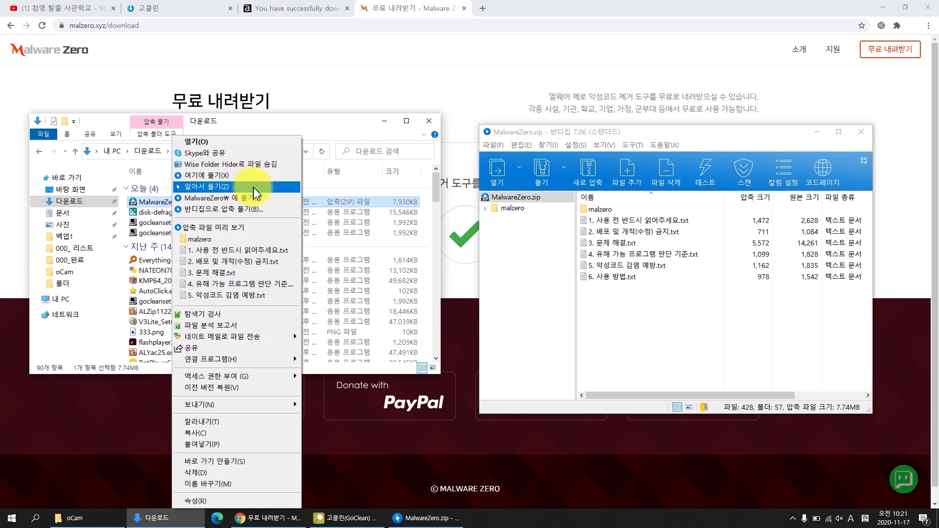
pyautogui.click(247, 187)
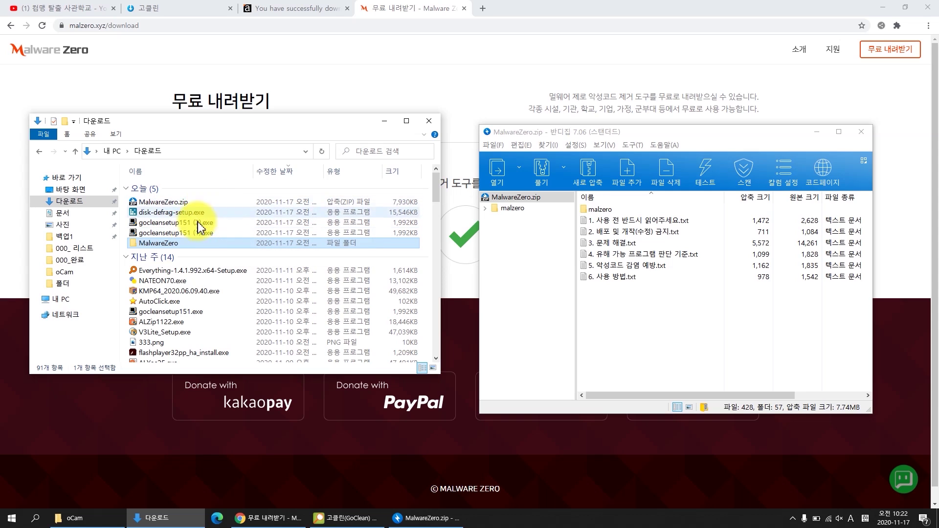
pyautogui.doubleClick(177, 243)
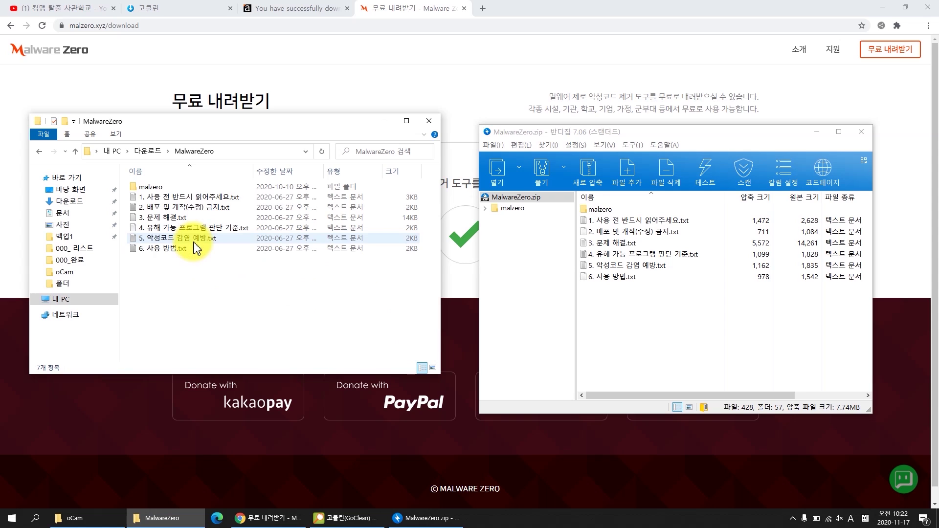
# Read the database update notice in 1. 사용 전 반드시 읽어주세요.txt and close the document
pyautogui.doubleClick(190, 196)
pyautogui.click(288, 247)
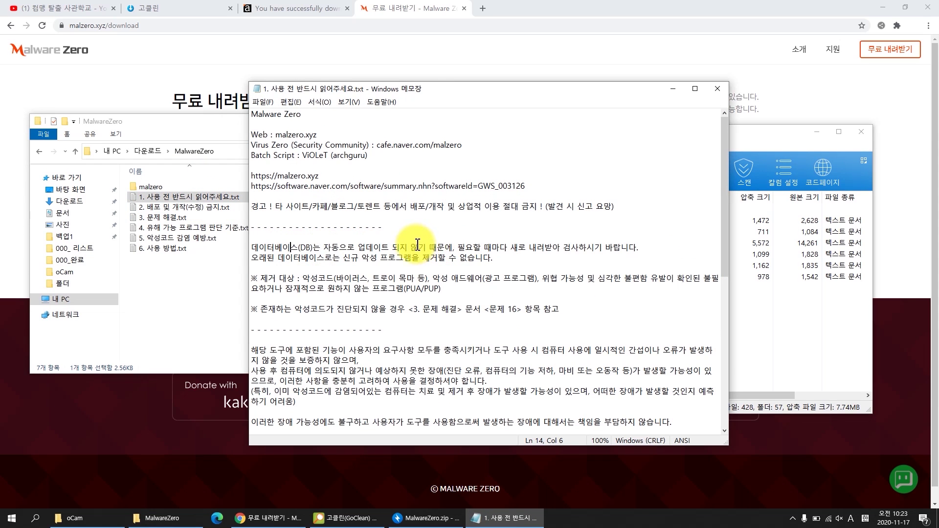
pyautogui.moveTo(436, 247); pyautogui.dragTo(651, 247)
pyautogui.hotkey('alt', 'F4')
pyautogui.click(172, 268)
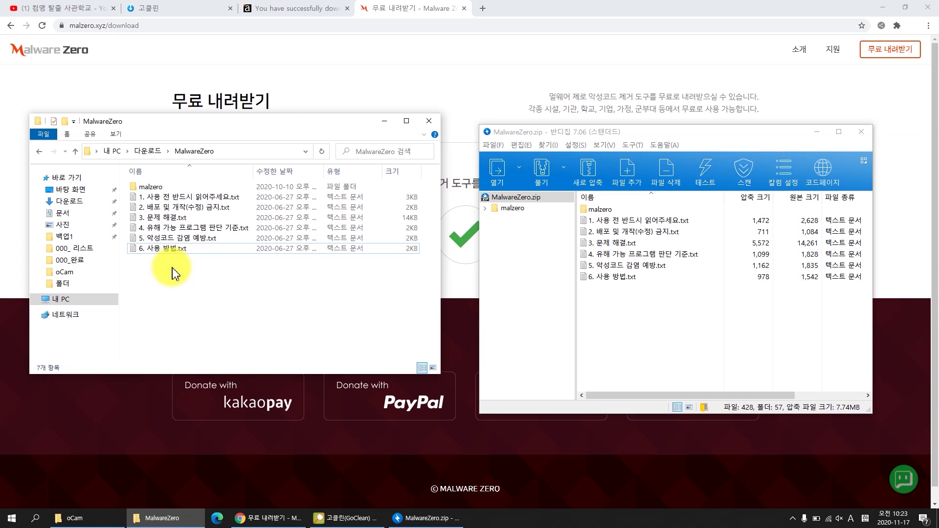
# Run start.bat from the malzero folder as administrator, agree to the scan, and allow it to close File Explorer
pyautogui.doubleClick(175, 189)
pyautogui.click(172, 292)
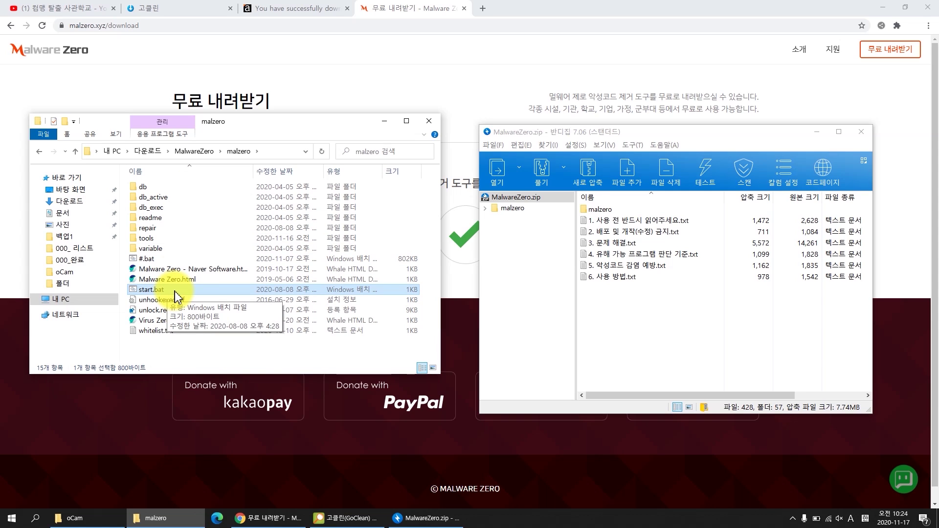
pyautogui.doubleClick(174, 291)
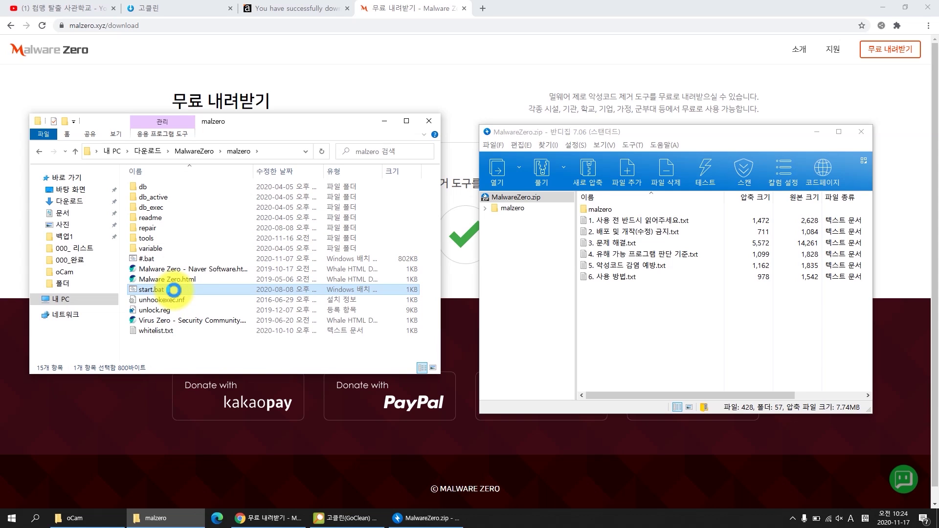
pyautogui.rightClick(173, 290)
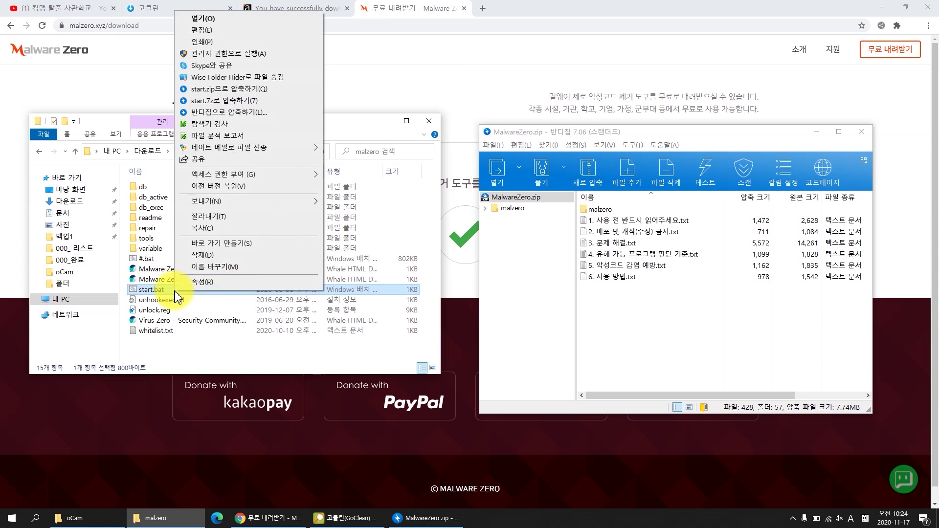
pyautogui.click(292, 53)
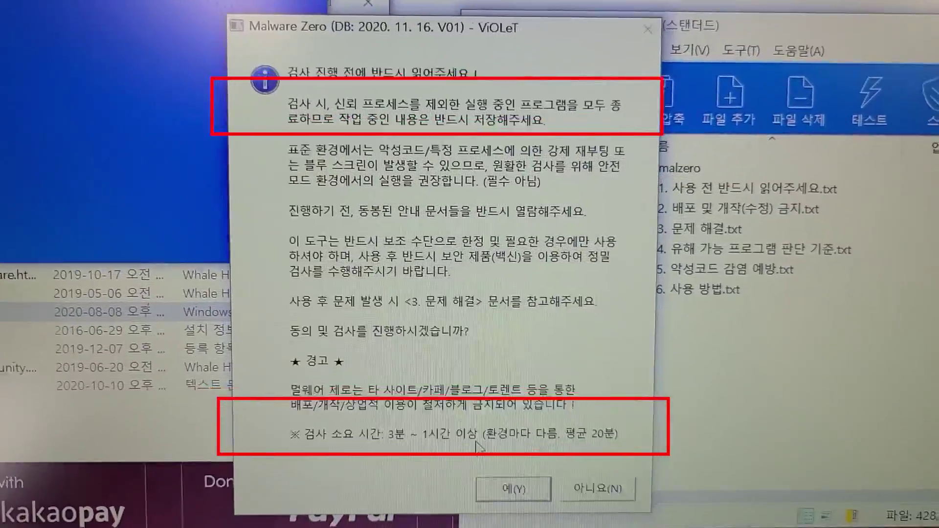
pyautogui.click(510, 493)
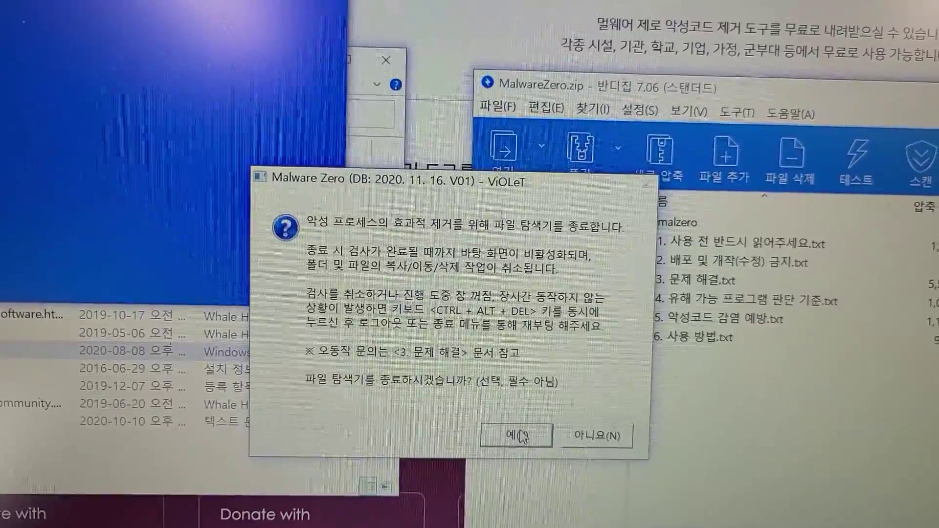
pyautogui.click(511, 434)
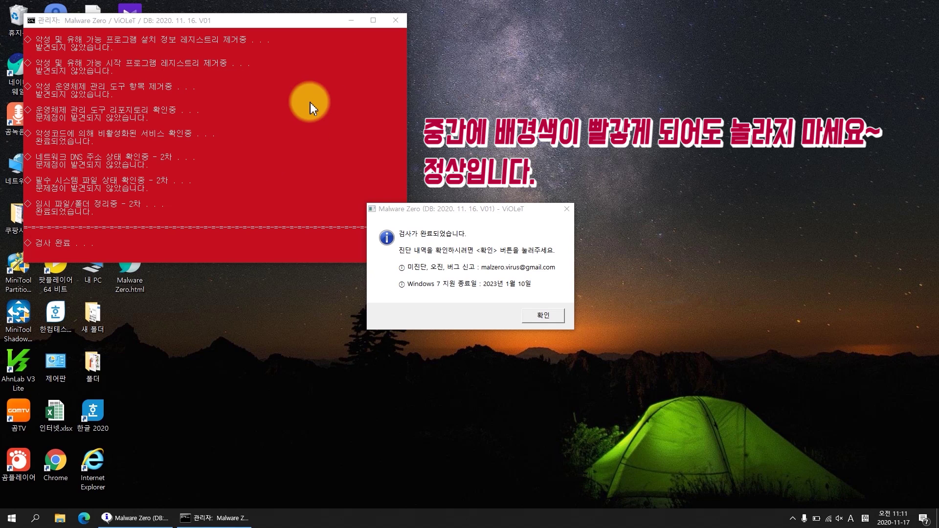
# Open the Malware Zero scan report and review its detailed malware, registry, browser and system file results through to the end
pyautogui.click(544, 316)
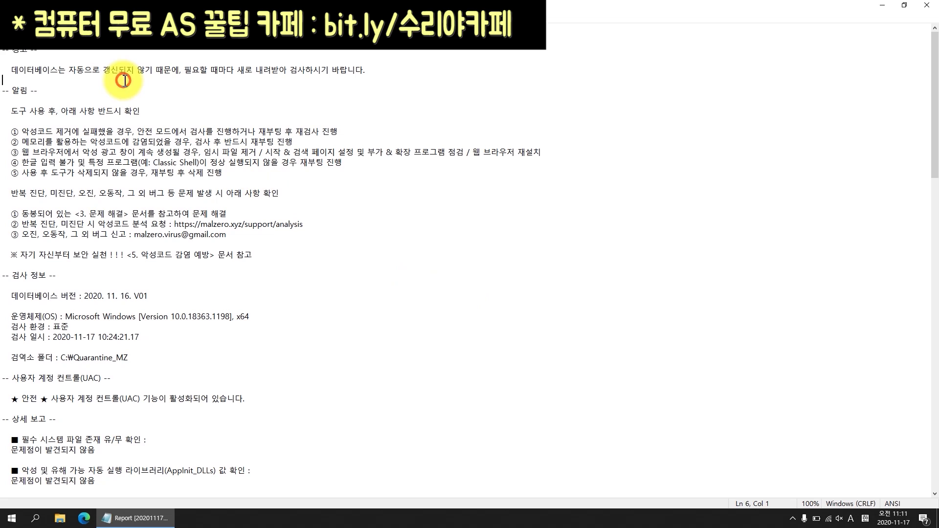
pyautogui.scroll(-10, 162, 93)
pyautogui.moveTo(12, 129); pyautogui.dragTo(63, 157)
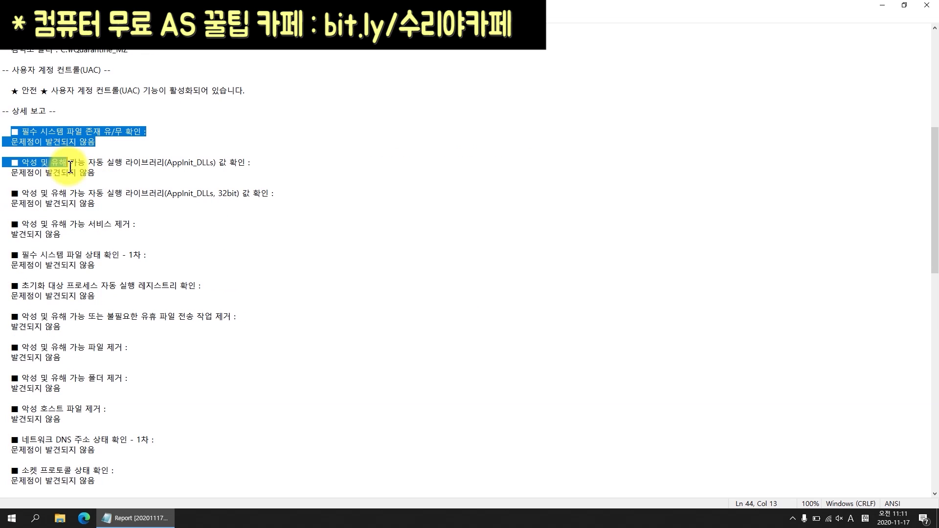
pyautogui.click(19, 129)
pyautogui.moveTo(18, 129); pyautogui.dragTo(210, 233)
pyautogui.click(130, 234)
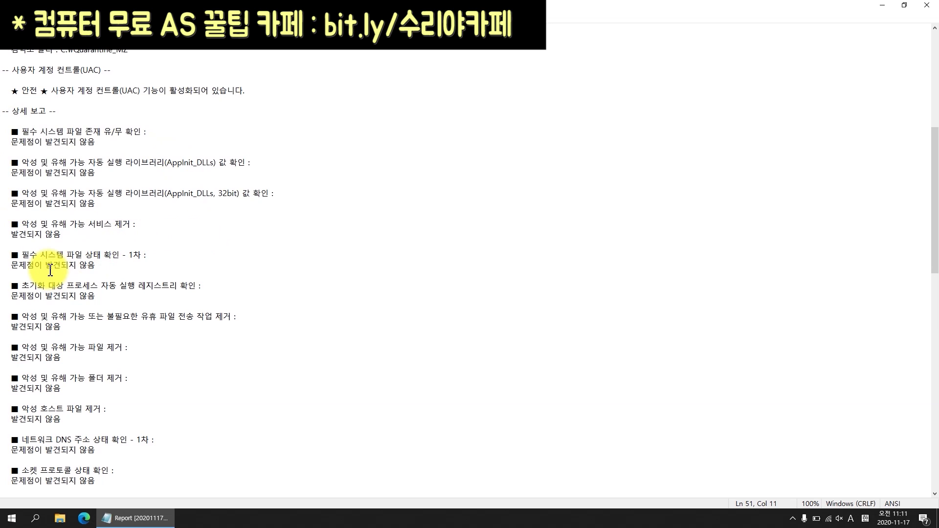
pyautogui.scroll(-9, 49, 268)
pyautogui.moveTo(20, 294); pyautogui.dragTo(75, 300)
pyautogui.click(106, 319)
pyautogui.scroll(-13, 106, 318)
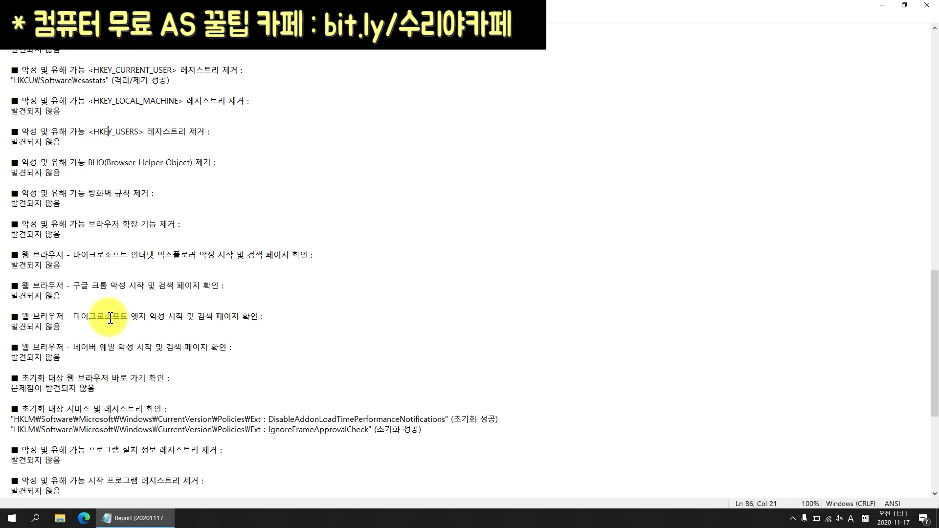
pyautogui.moveTo(32, 117); pyautogui.dragTo(126, 373)
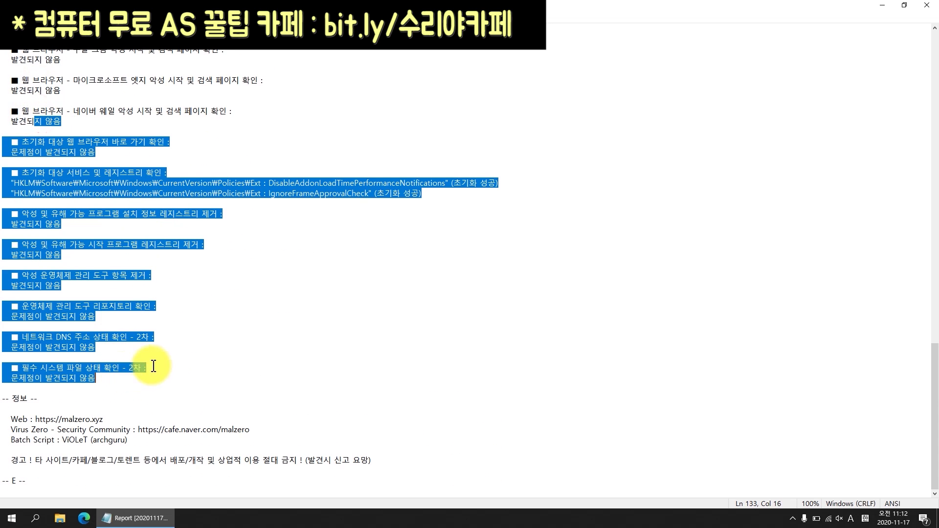
pyautogui.click(168, 356)
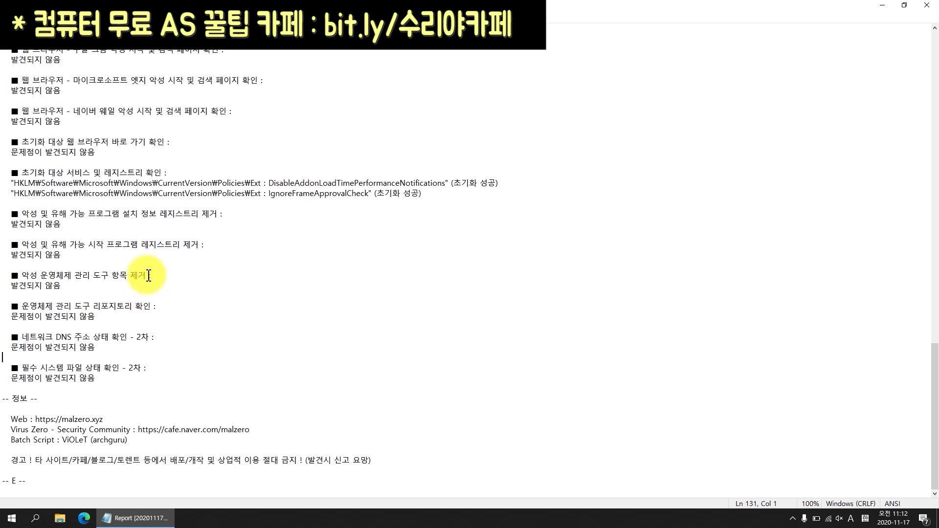